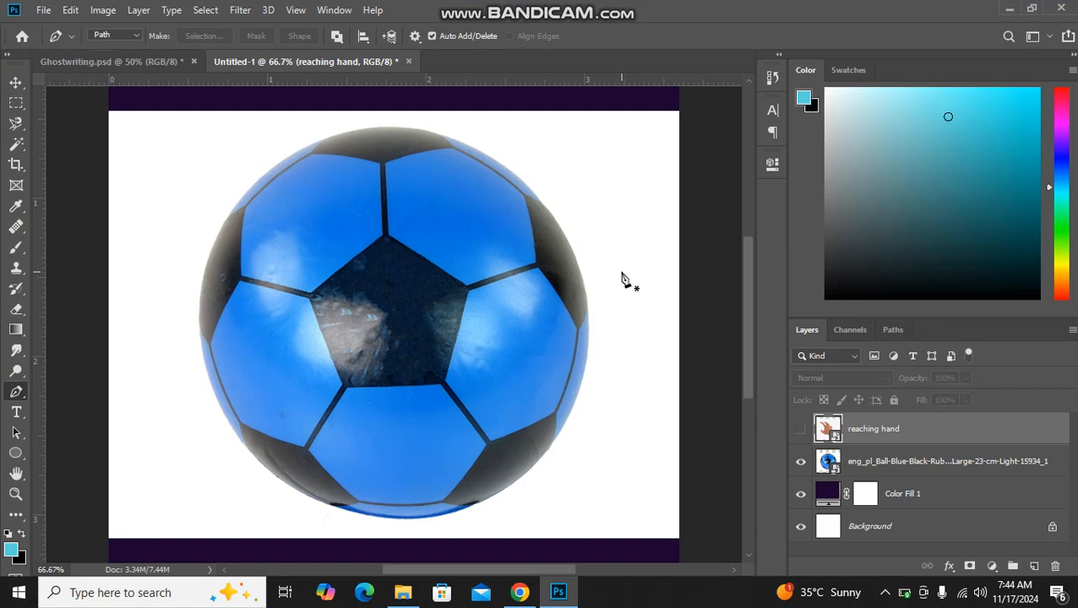
key(ctrl+plus)
key(ctrl+plus)
key(ctrl+minus)
key(ctrl+minus)
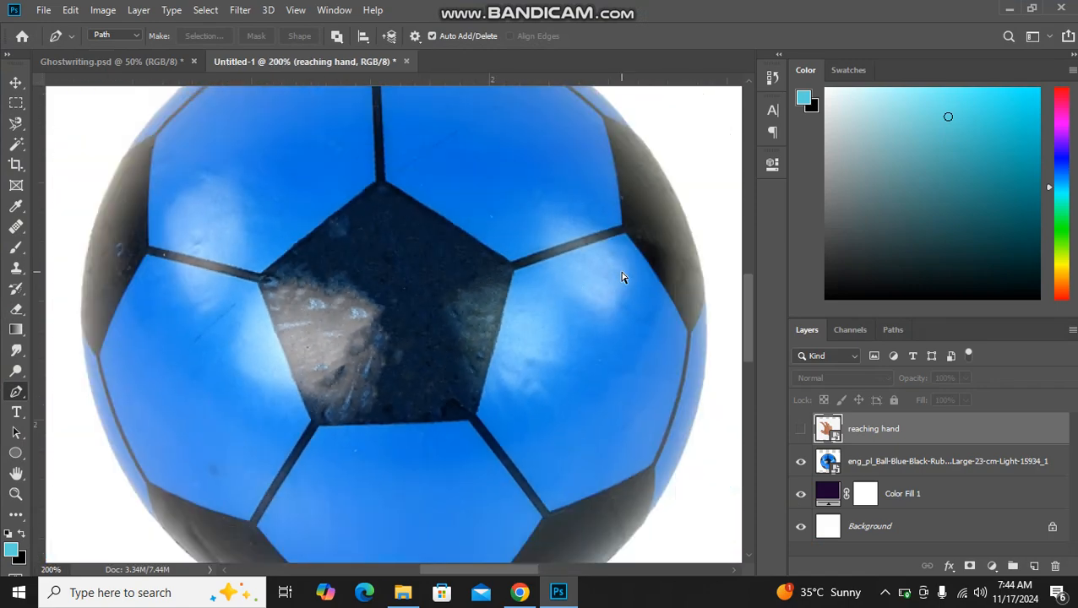
key(ctrl+plus)
key(ctrl+minus)
key(ctrl+plus)
key(ctrl+plus)
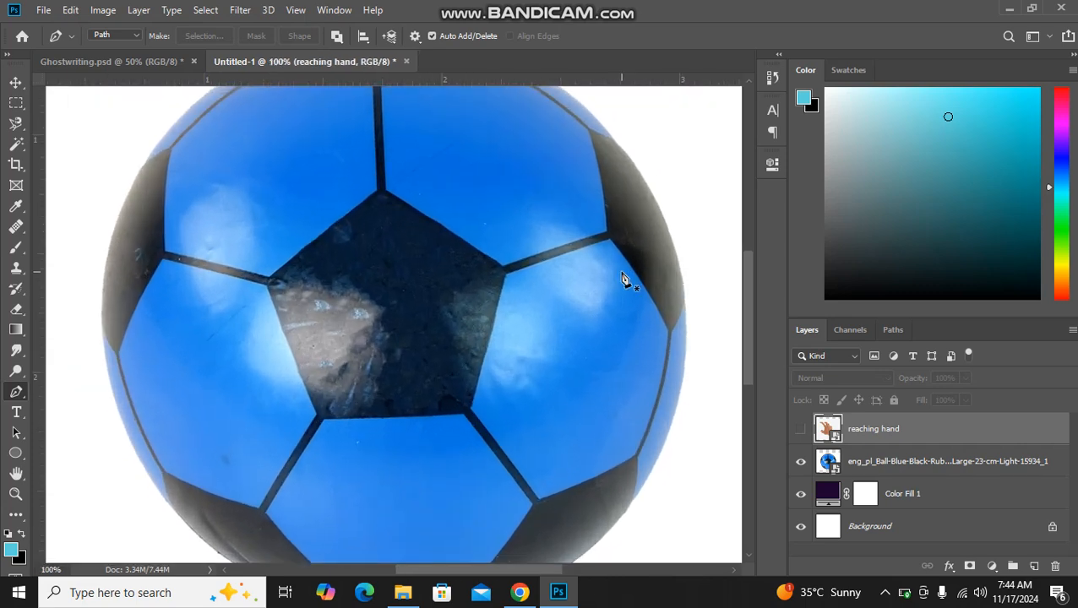
key(ctrl+plus)
key(ctrl+minus)
key(ctrl+minus)
key(ctrl+plus)
key(ctrl+minus)
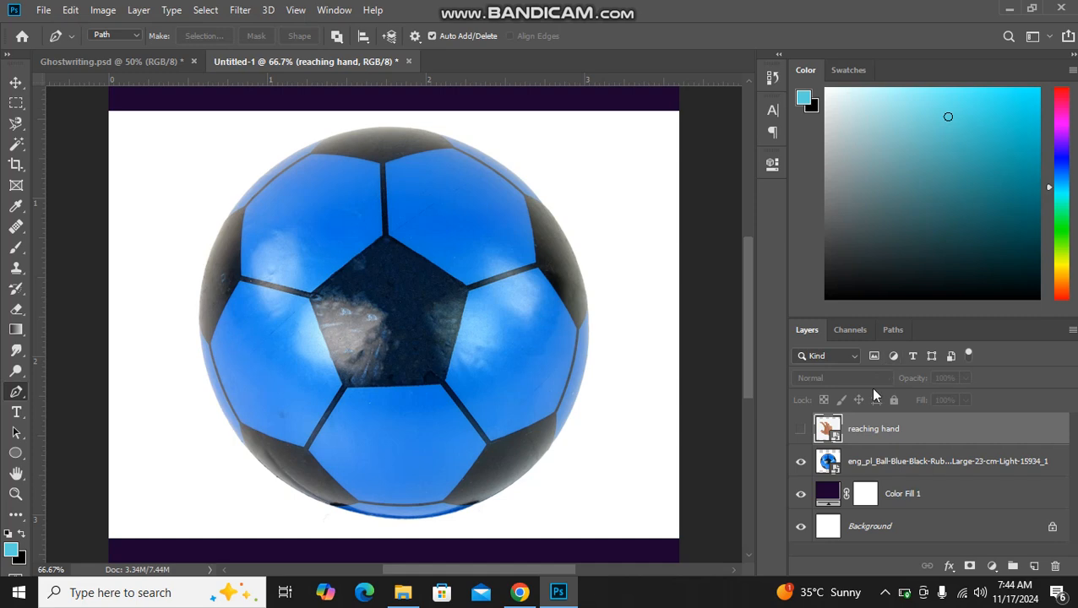
Select the ball layer and move the ball image slightly down and to the right on the canvas
click(881, 463)
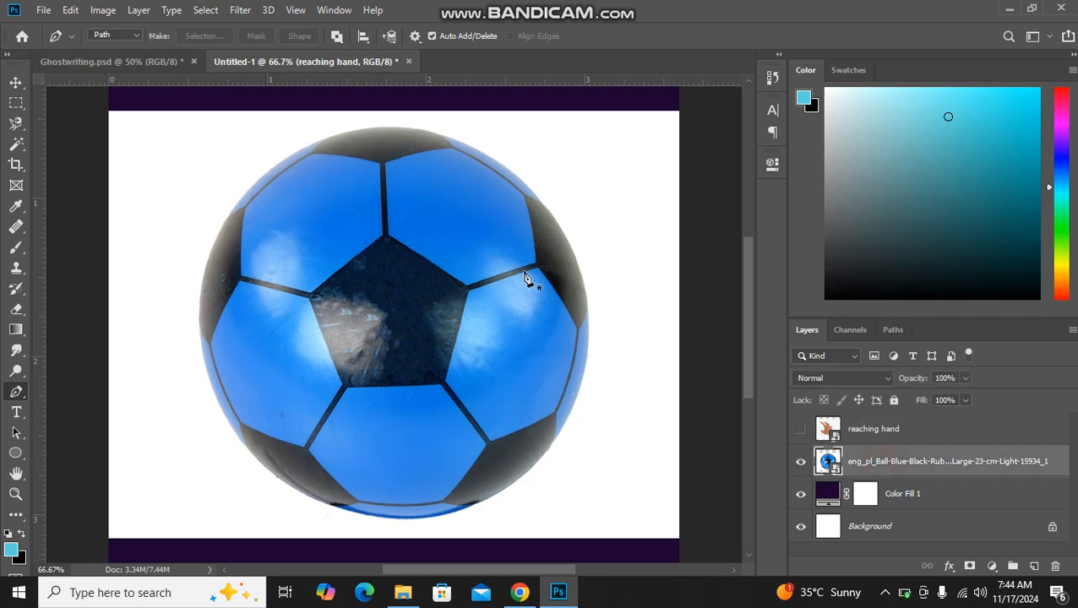
click(15, 82)
drag(400, 337, 422, 361)
Try to cut the ball out of its white background with Select Subject and a layer mask
click(207, 10)
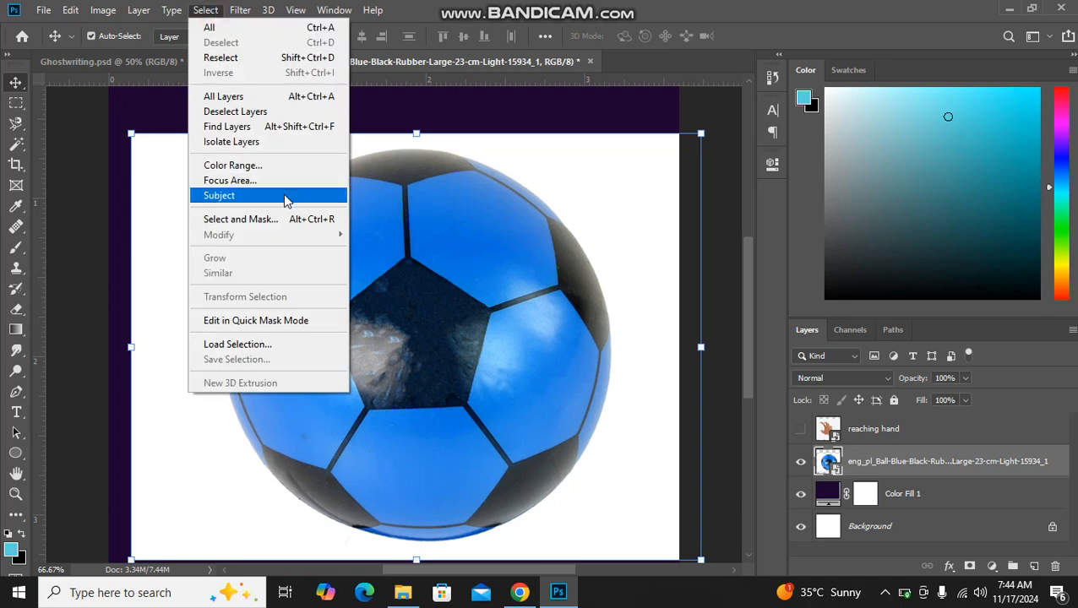
click(209, 11)
click(210, 11)
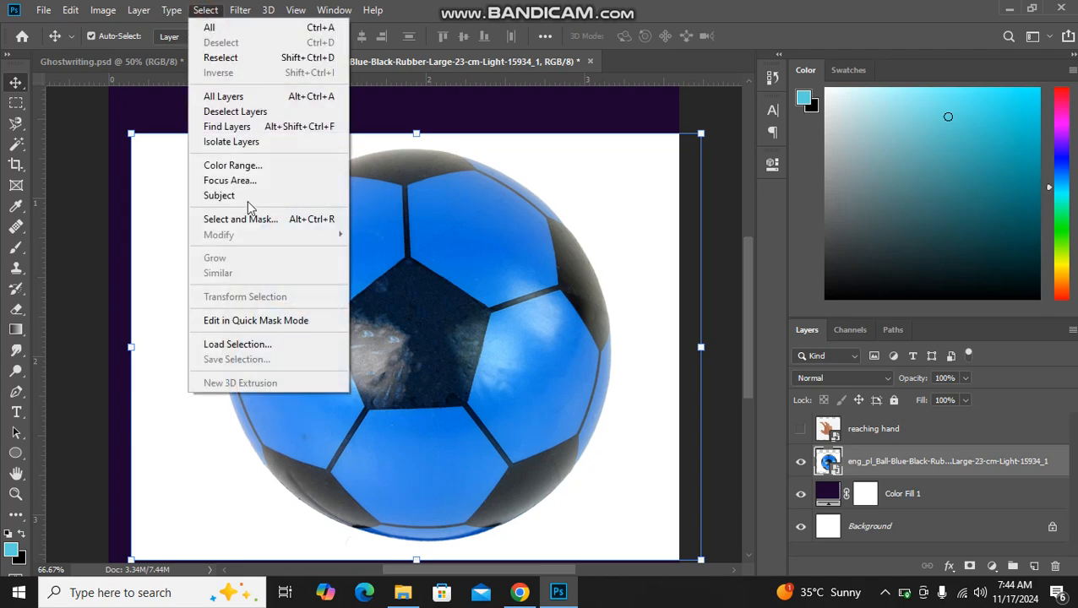
click(220, 196)
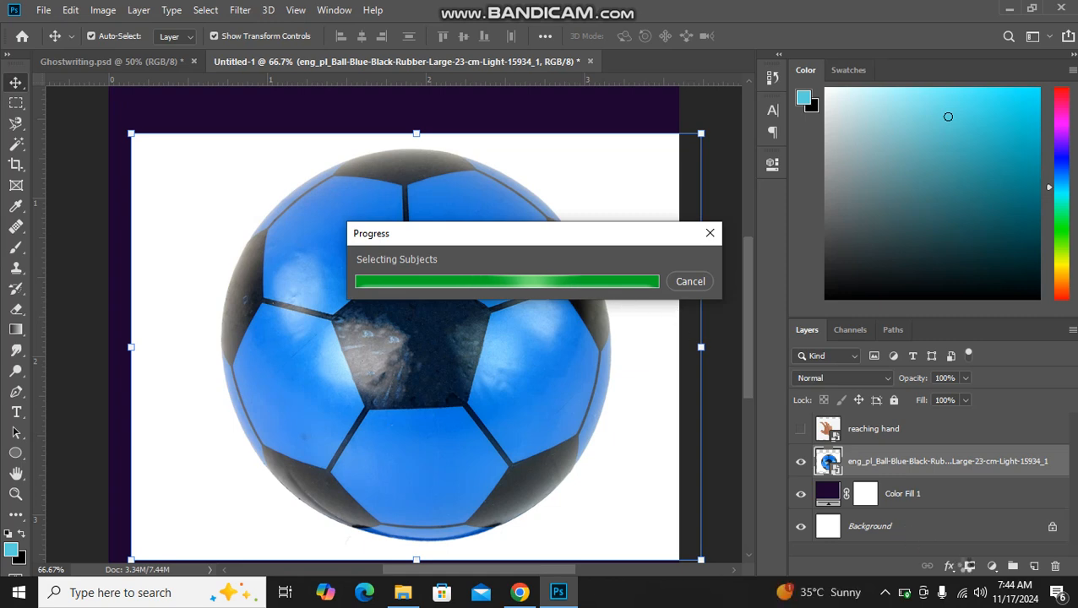
click(969, 567)
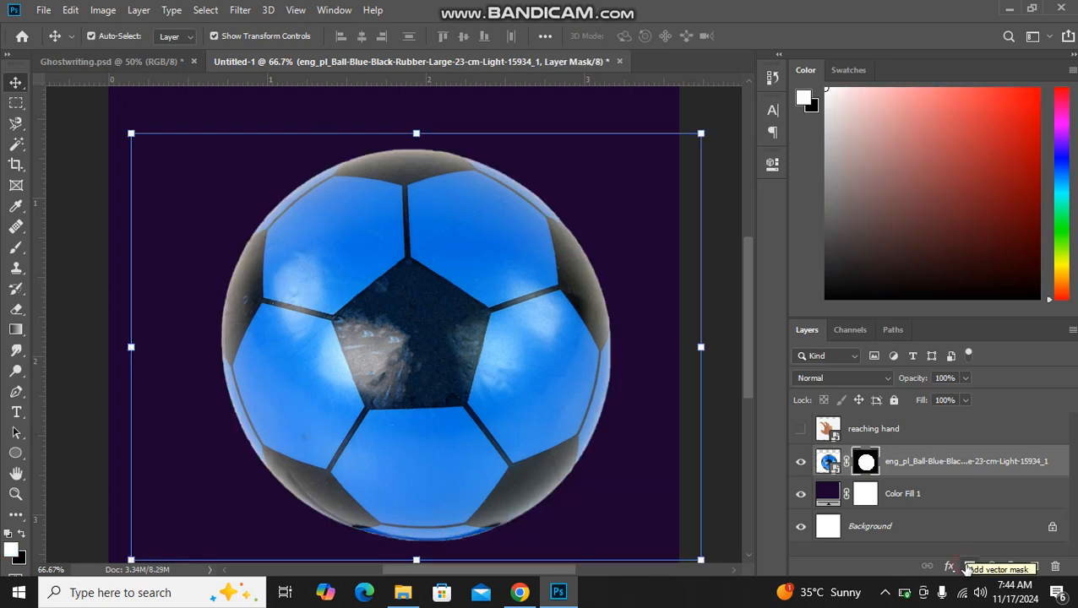
key(ctrl+z)
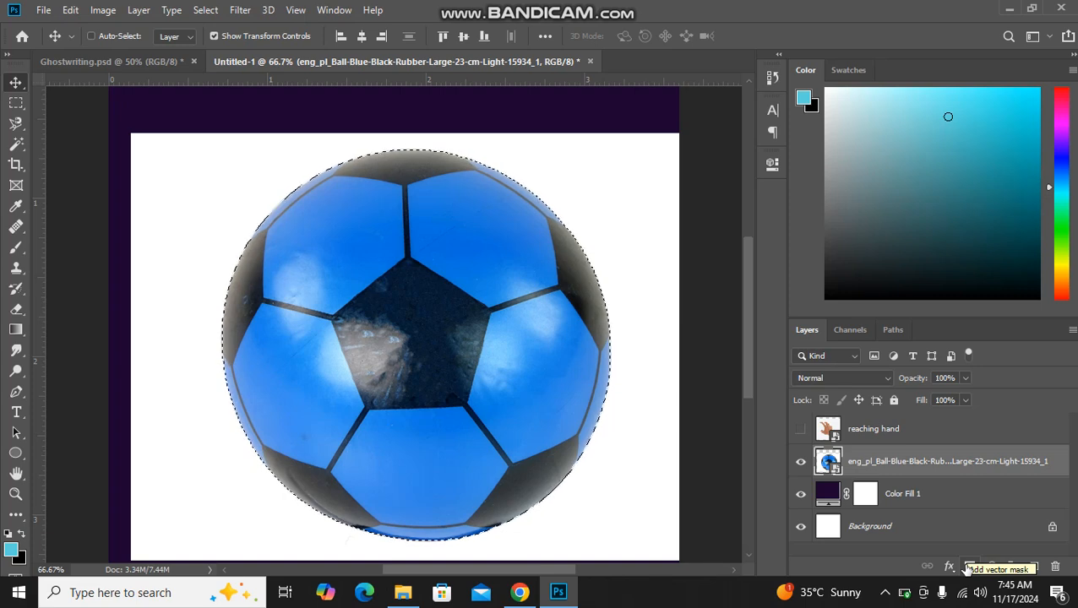
click(969, 568)
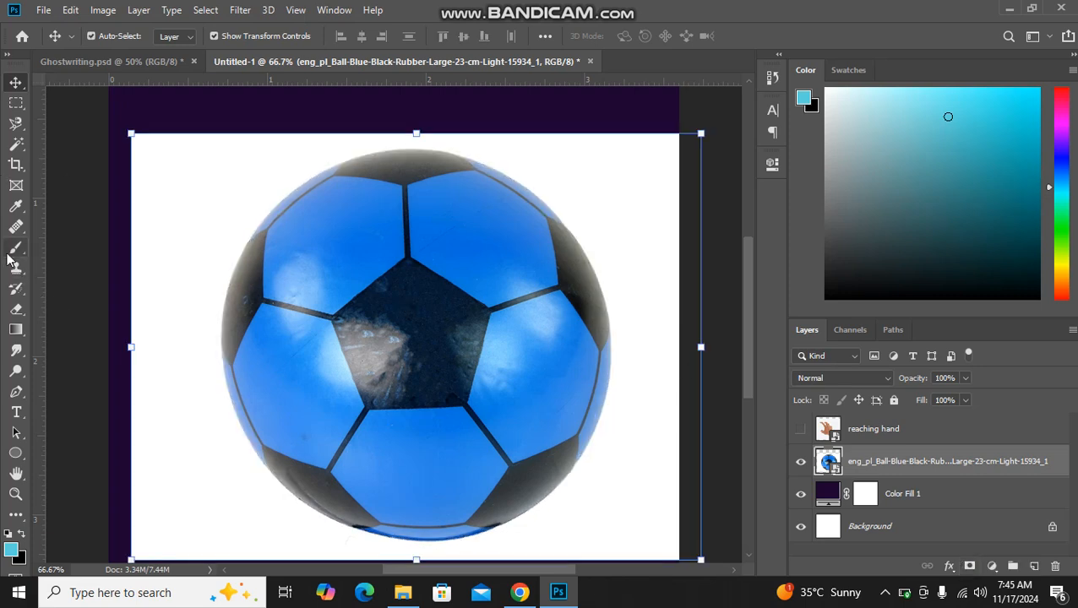
Activate the standard Pen tool for tracing the outline of the ball
click(18, 393)
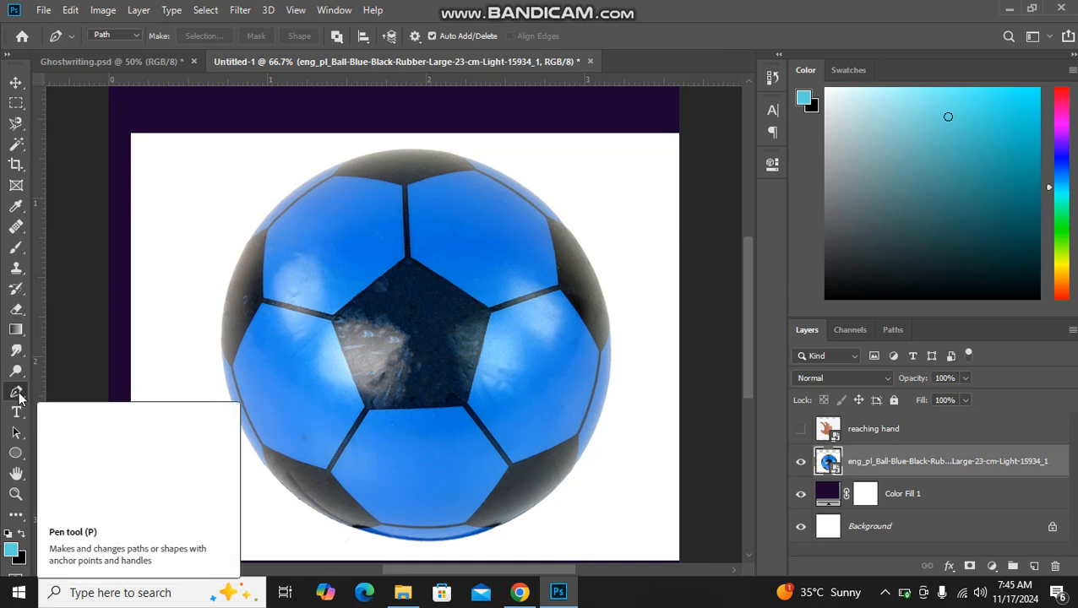
right_click(17, 394)
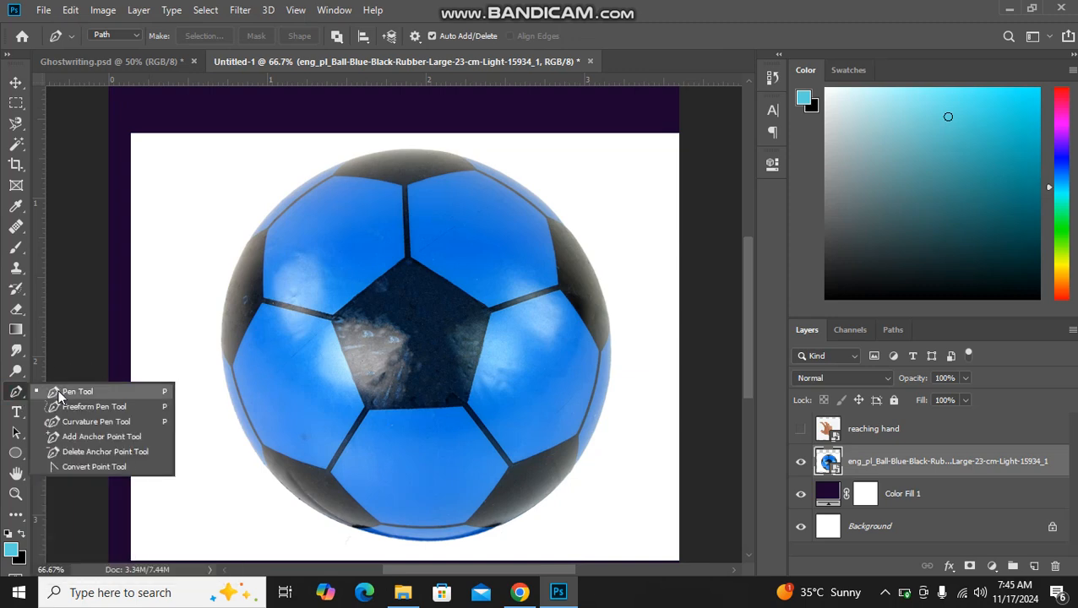
click(64, 395)
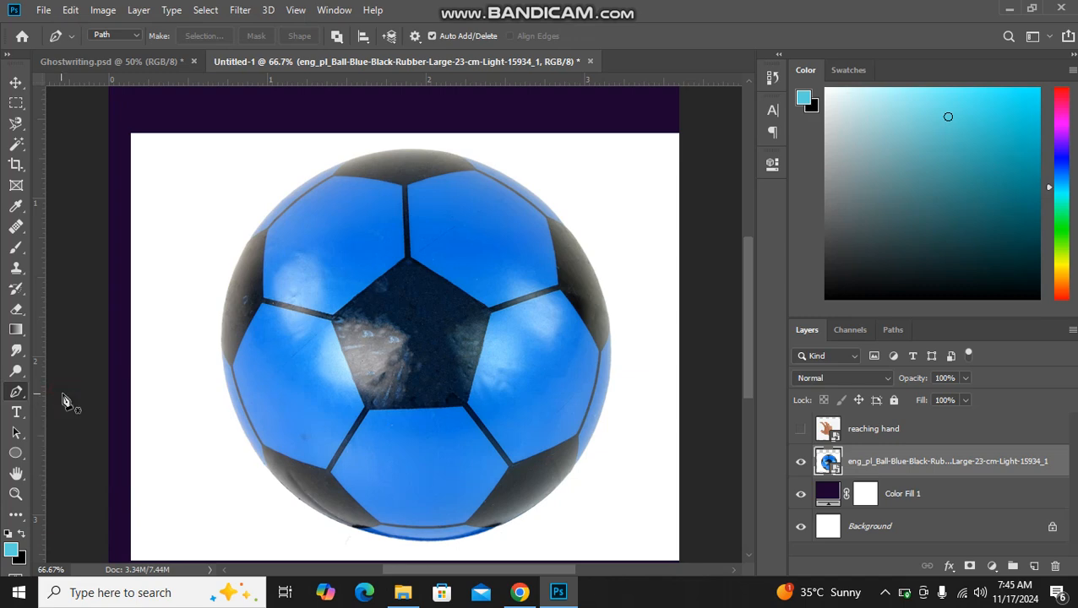
key(ctrl+plus)
key(ctrl+minus)
key(ctrl+plus)
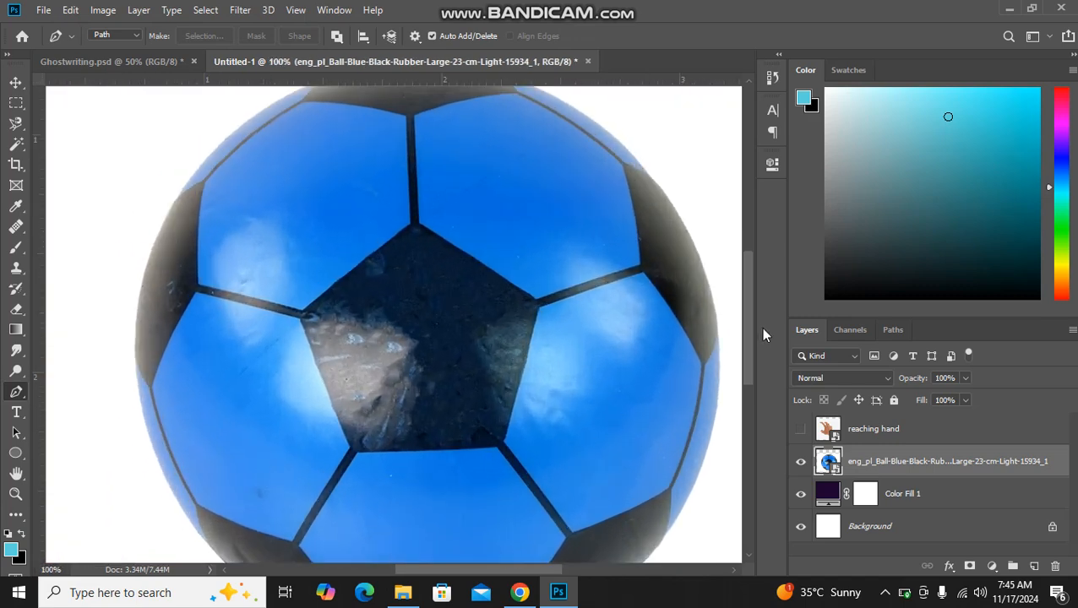
mouse_move(747, 326)
mouse_down()
mouse_move(747, 345)
mouse_move(750, 337)
mouse_up()
key(ctrl+minus)
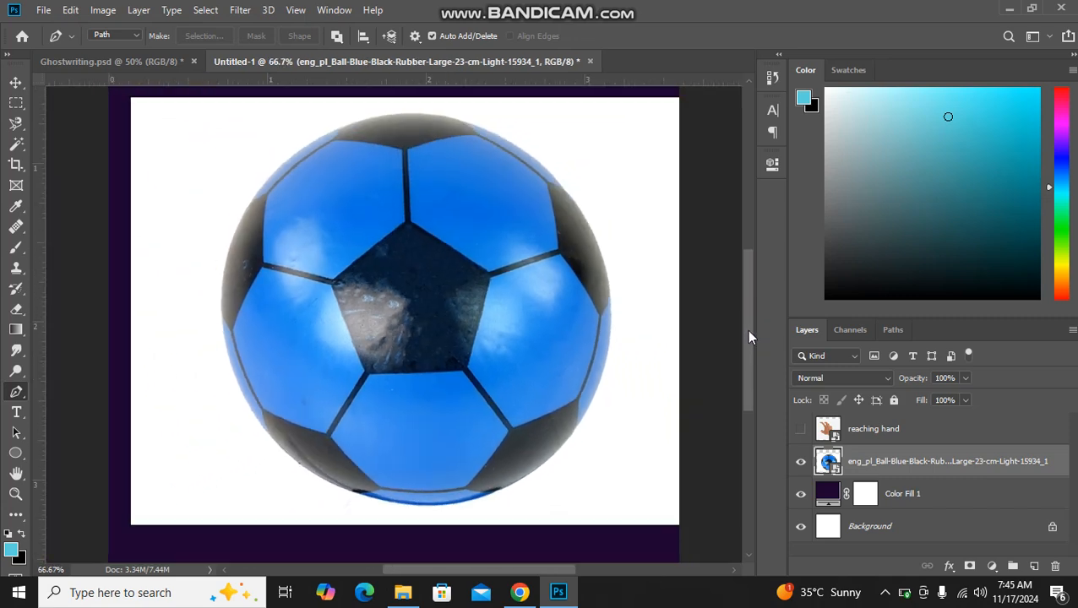
key(ctrl+plus)
key(ctrl+minus)
Try tracing the ball's lower-left edge with a series of short straight Pen segments
click(316, 477)
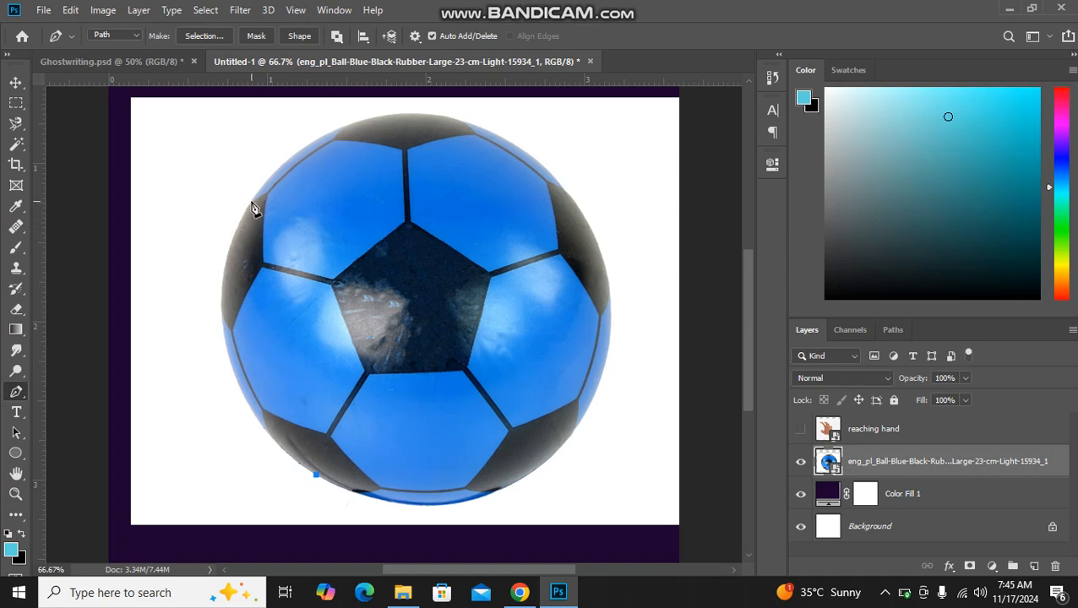
click(316, 475)
click(300, 464)
click(281, 449)
click(265, 429)
click(254, 414)
click(243, 390)
click(232, 370)
click(227, 349)
click(224, 329)
click(222, 304)
click(218, 279)
Undo the straight Pen segments and start a new path with one anchor on the ball's lower-left edge
key(ctrl+z)
key(ctrl+z)
key(ctrl+z)
key(ctrl+z)
key(ctrl+z)
key(ctrl+z)
key(ctrl+z)
key(ctrl+z)
key(ctrl+z)
key(ctrl+z)
key(ctrl+z)
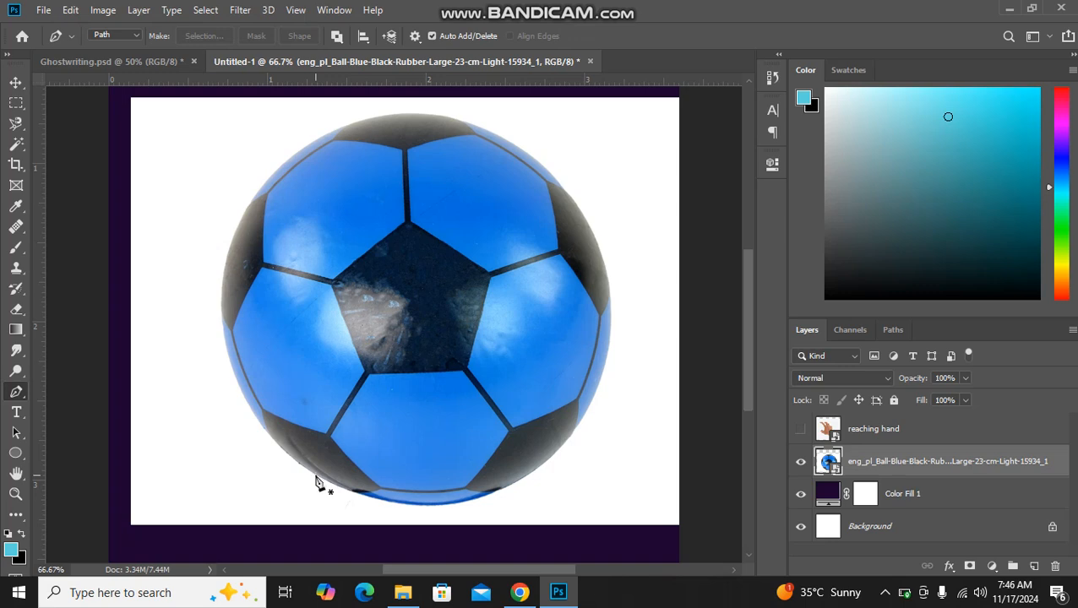
click(315, 475)
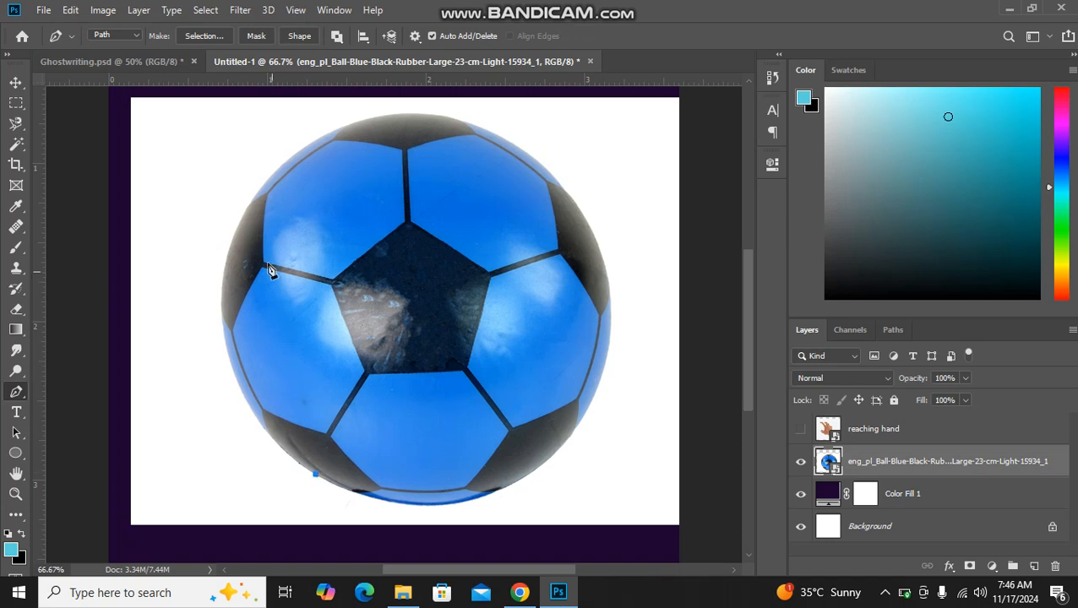
Try curving the path from its starting anchor up to the ball's upper-left edge
click(258, 190)
drag(258, 192, 422, 316)
key(ctrl+minus)
key(ctrl+minus)
key(ctrl+plus)
key(ctrl+plus)
key(ctrl+plus)
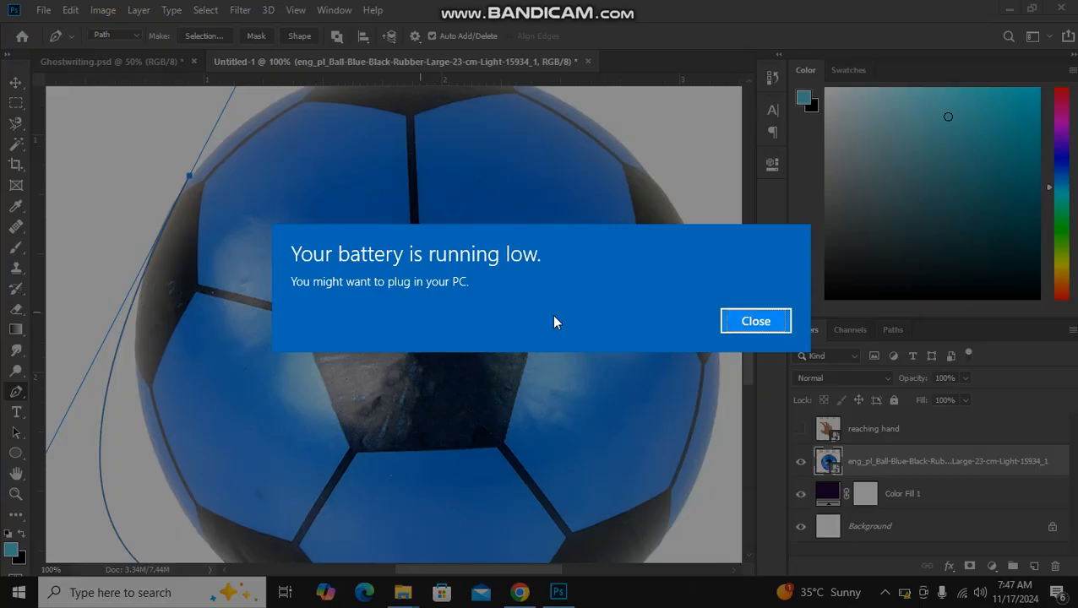
Dismiss the low-battery notice, try an extra anchor in the dark central pentagon, and go back to the path's starting anchor
click(727, 321)
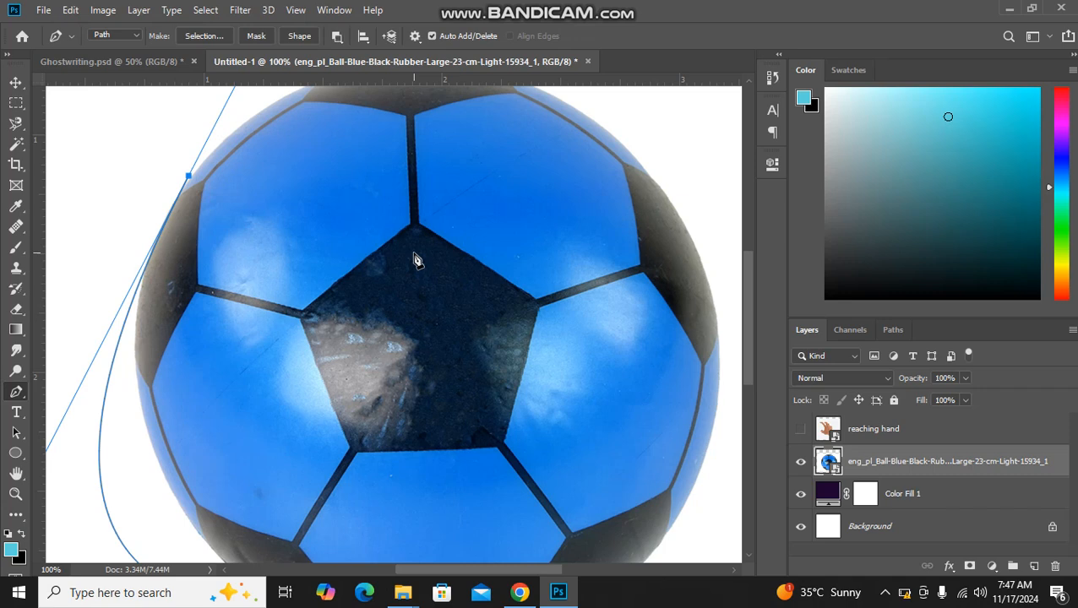
click(333, 296)
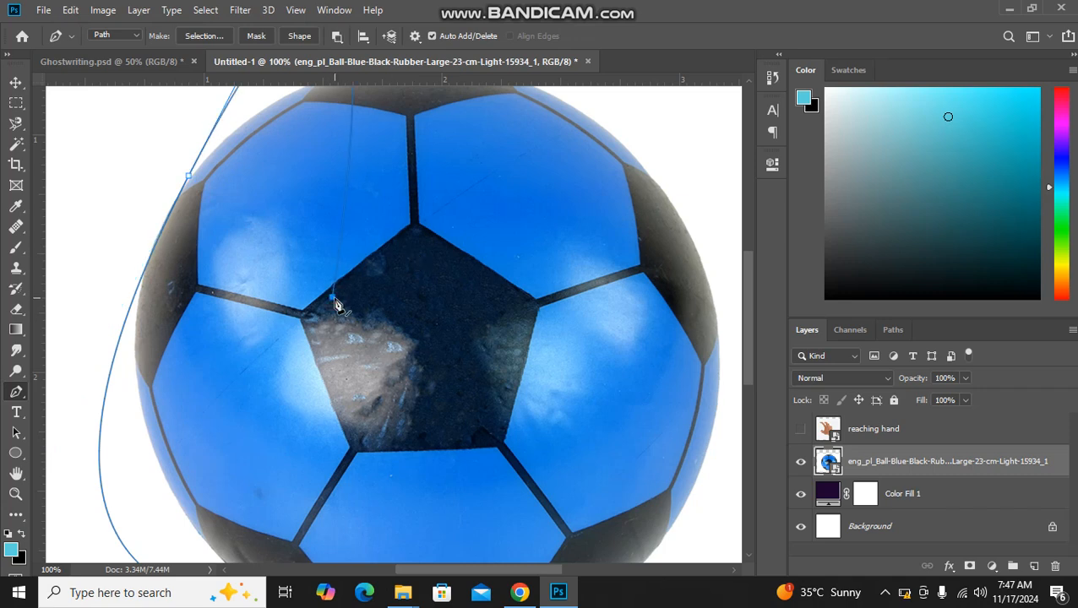
drag(333, 298, 283, 296)
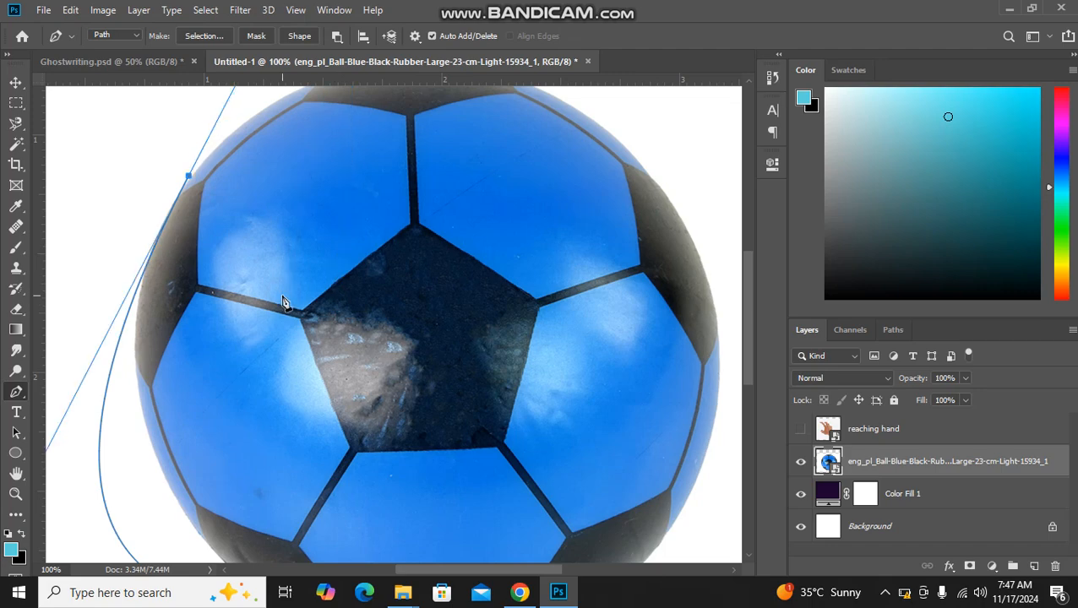
scroll(284, 300, down, 2)
key(Return)
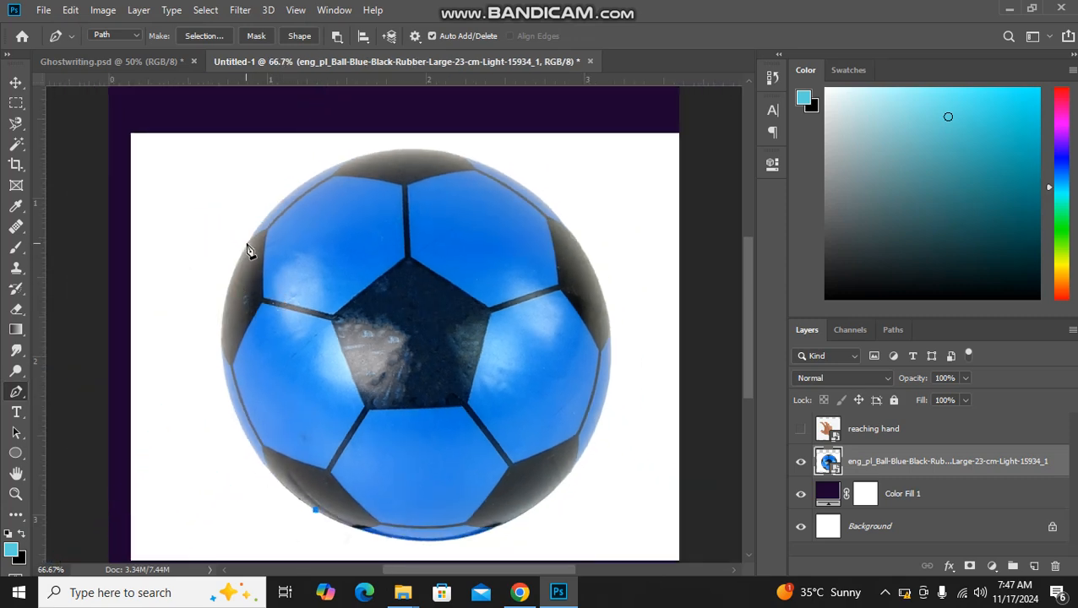
Add a curved anchor on the ball's upper-left edge so that the segment follows the ball's left outline
drag(249, 240, 336, 91)
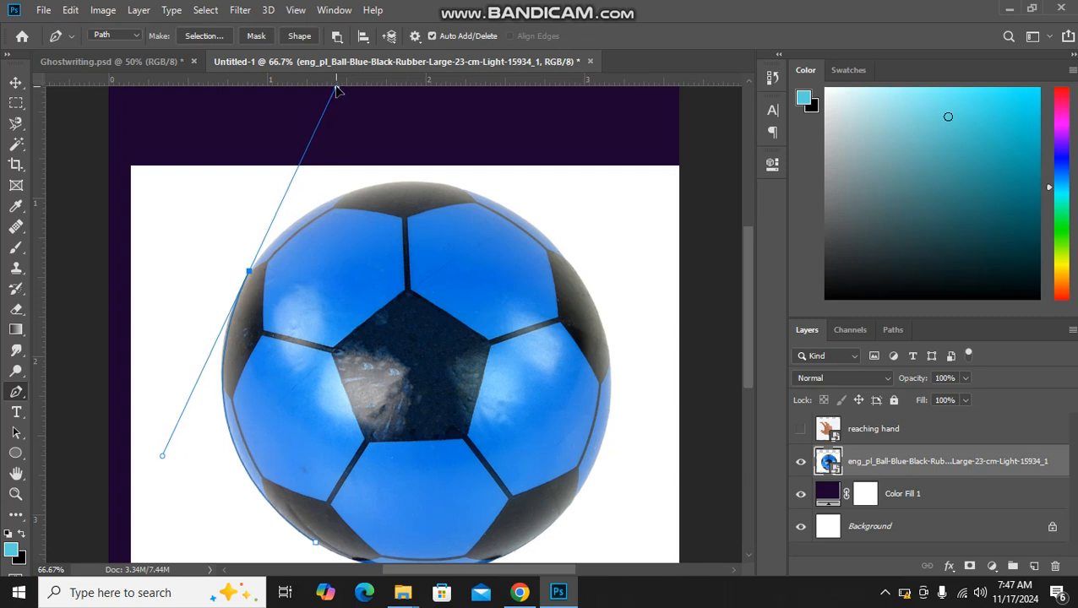
drag(336, 91, 335, 91)
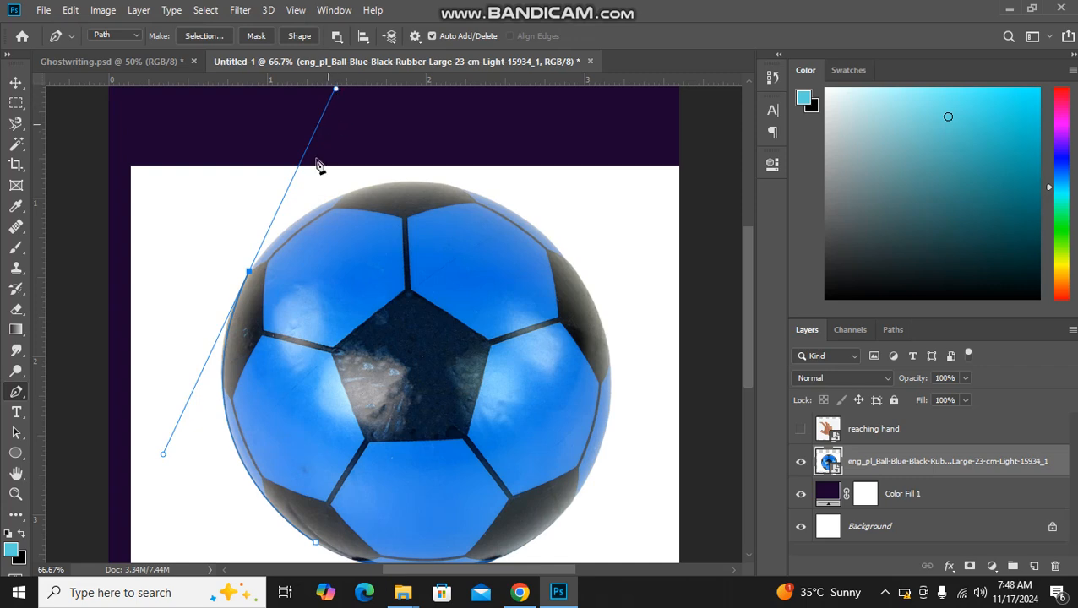
click(249, 272)
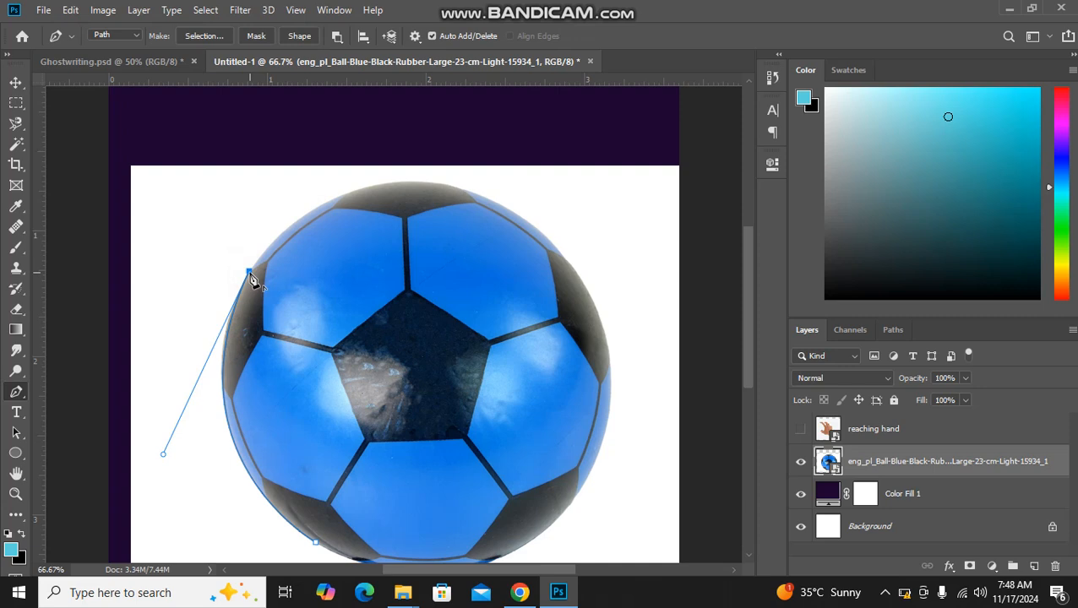
key(ctrl+z)
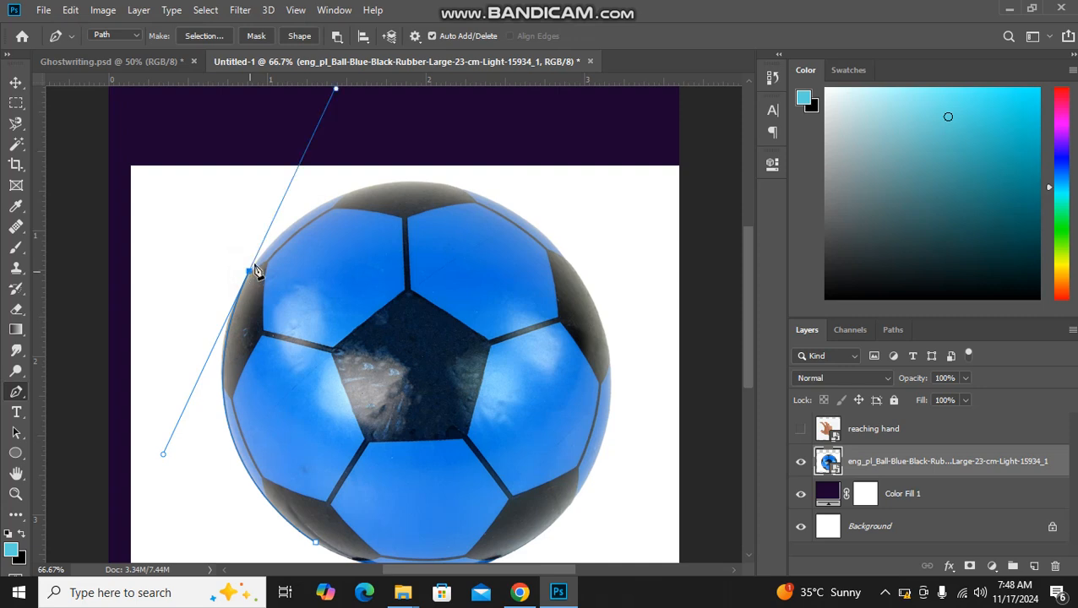
Try continuing the path with closely spaced anchors along the ball's upper-left edge without removing the outgoing handle
click(268, 244)
click(290, 227)
click(311, 211)
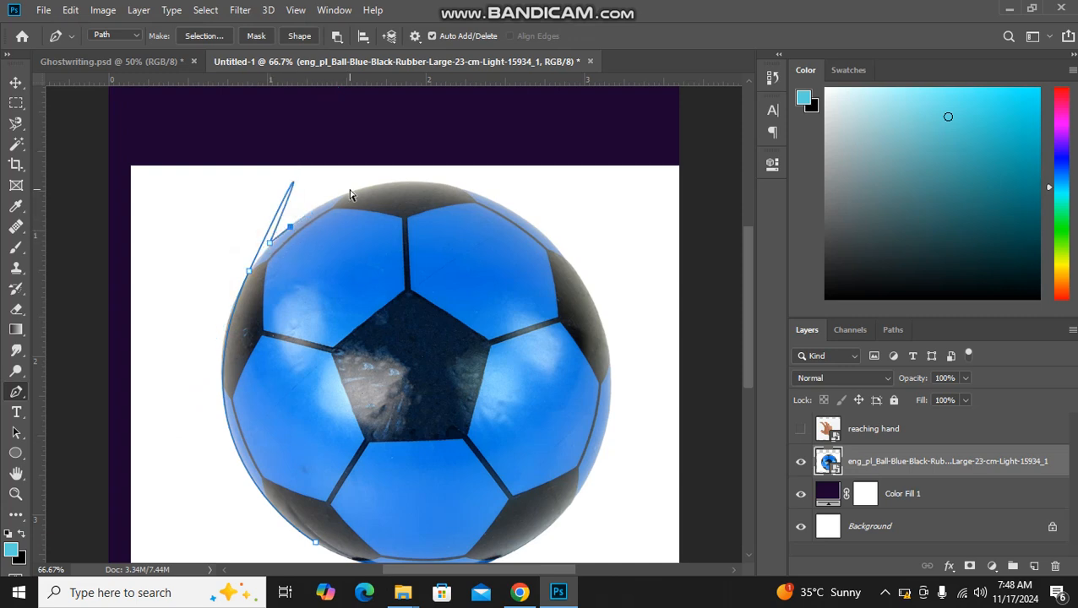
key(ctrl+z)
key(ctrl+z)
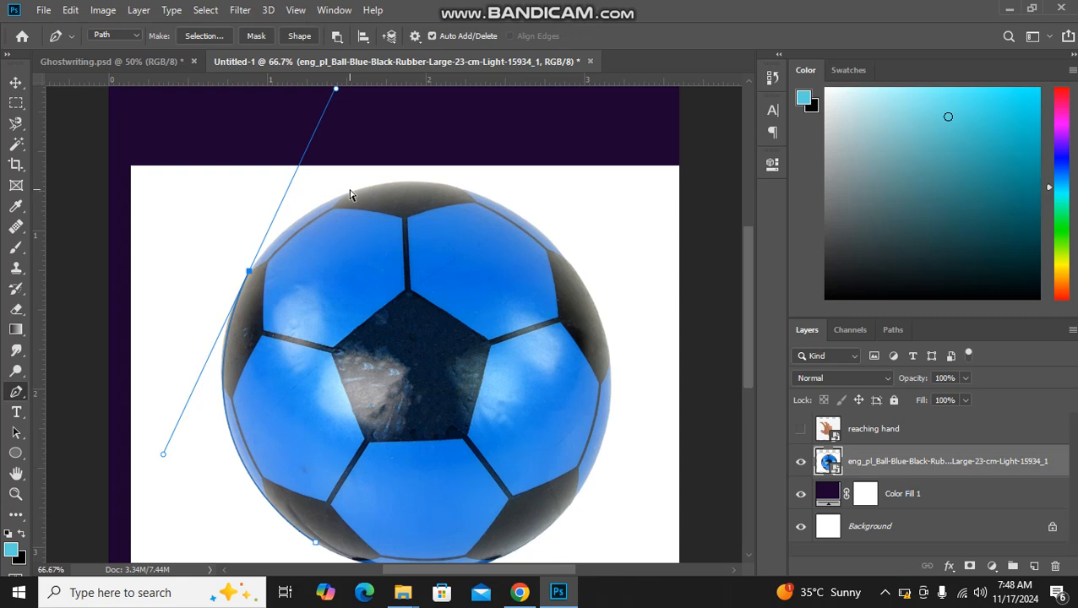
Remove the upper-left anchor's outgoing handle and add a curved anchor on the upper-right edge, following the top of the ball
click(249, 273)
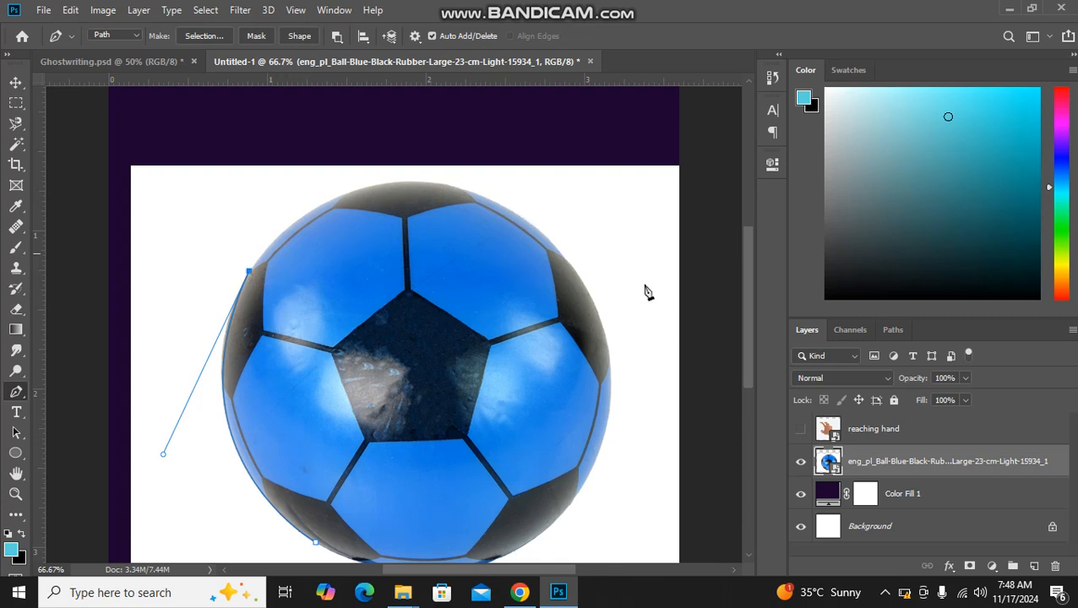
click(574, 270)
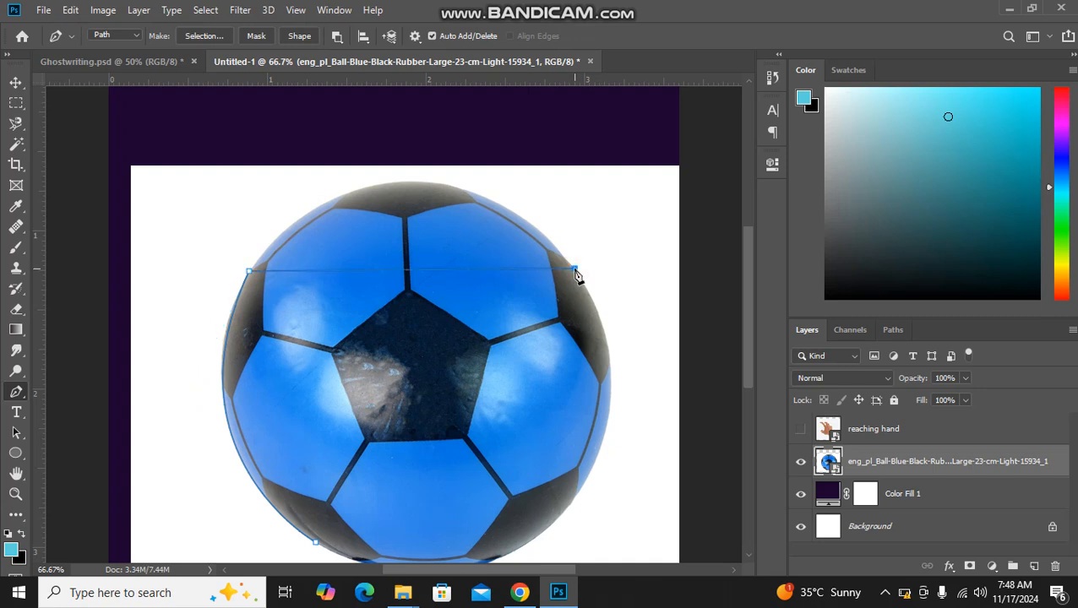
drag(578, 276, 681, 469)
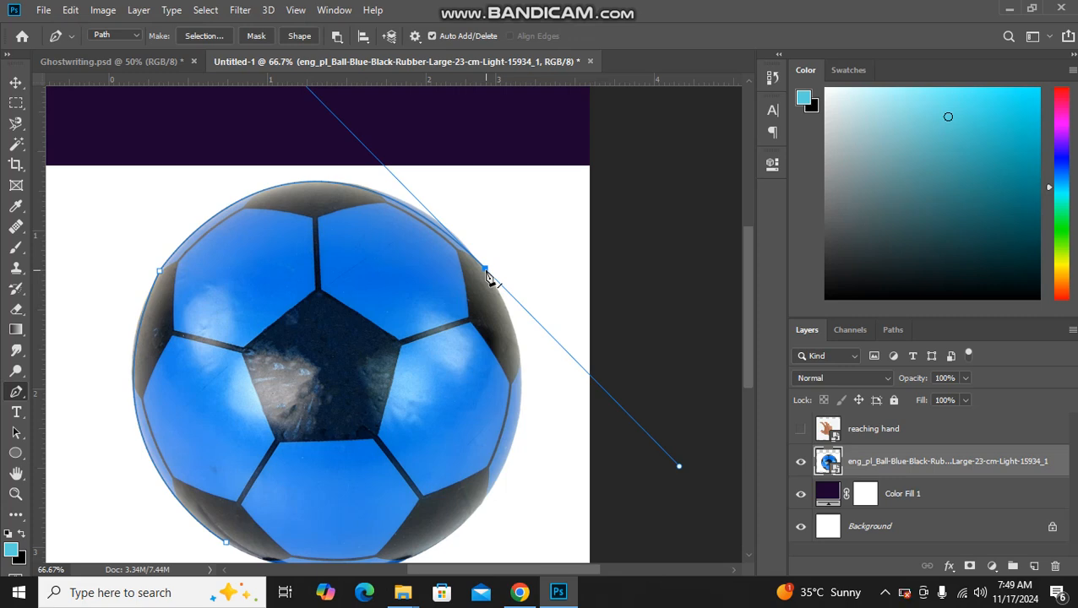
Move the upper-right anchor slightly up along the ball's edge and adjust its direction handles so the curve follows the ball's top outline
drag(486, 270, 470, 253)
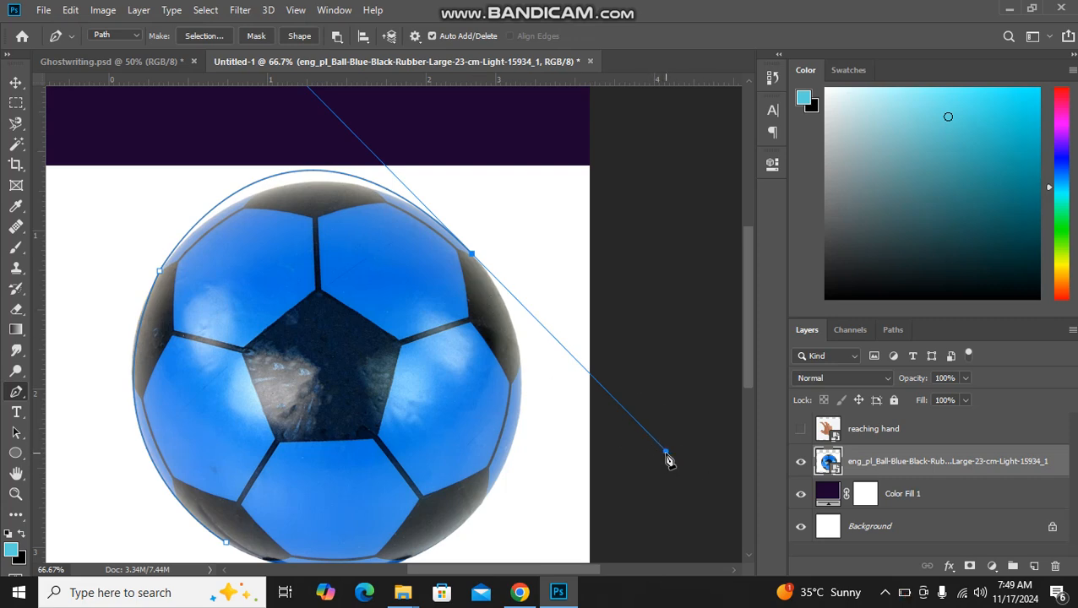
drag(667, 456, 647, 420)
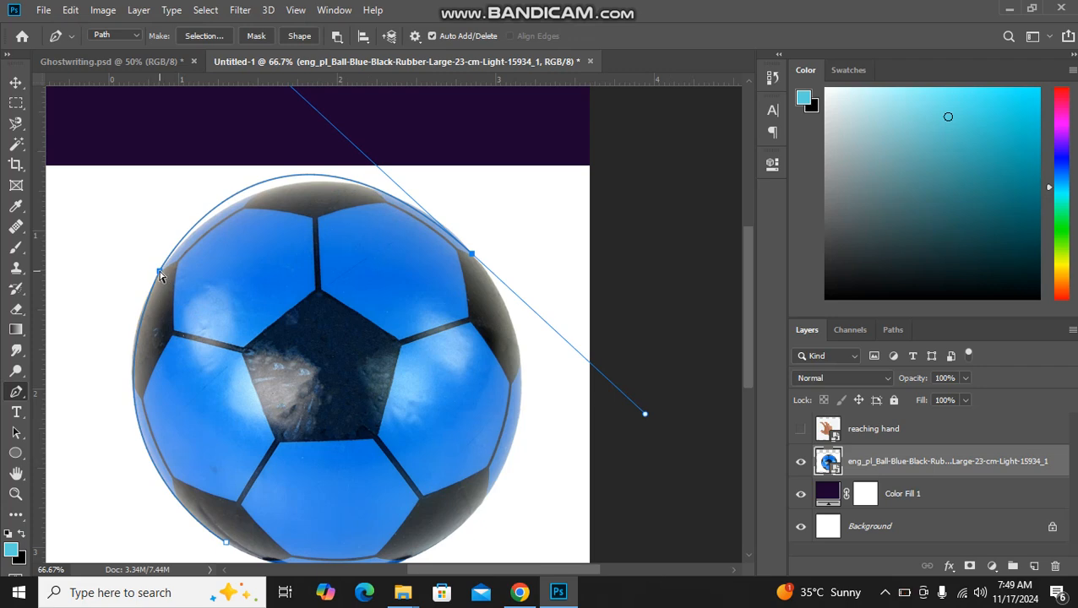
click(159, 273)
key(ctrl+z)
click(159, 273)
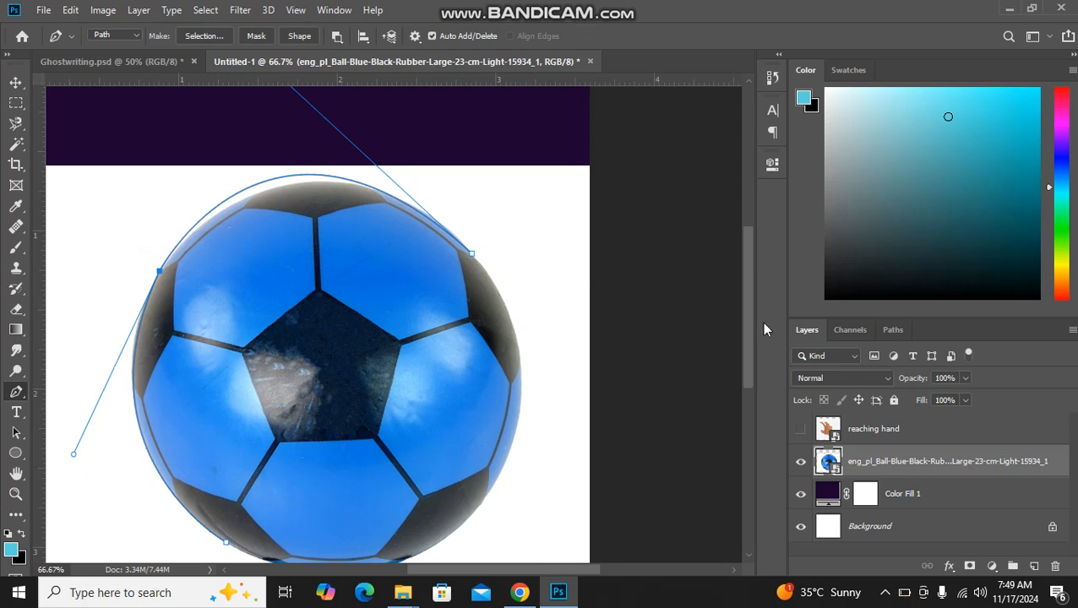
drag(750, 329, 746, 300)
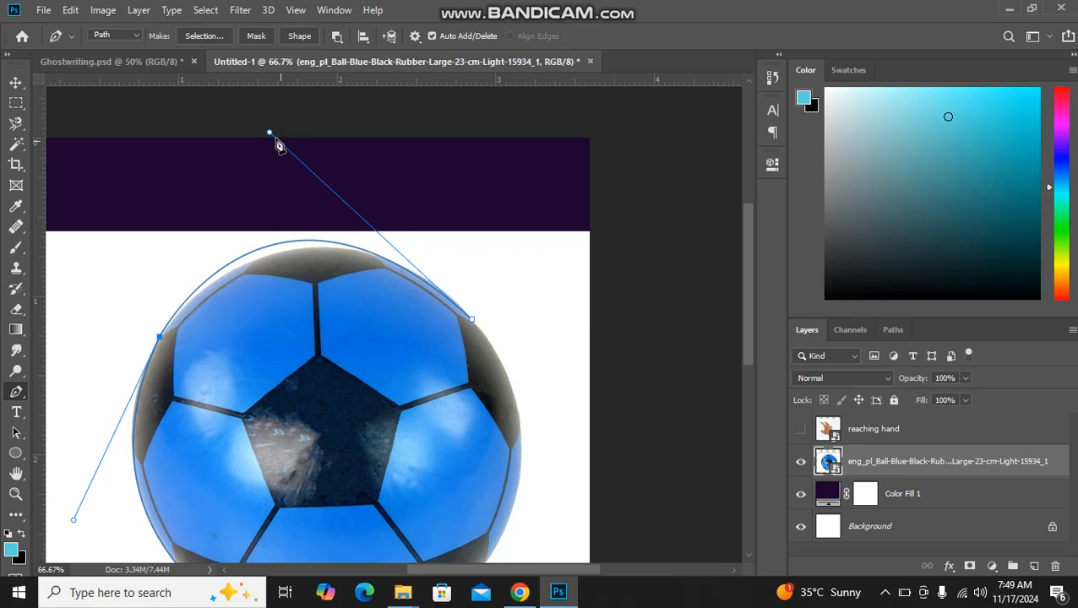
drag(270, 135, 296, 145)
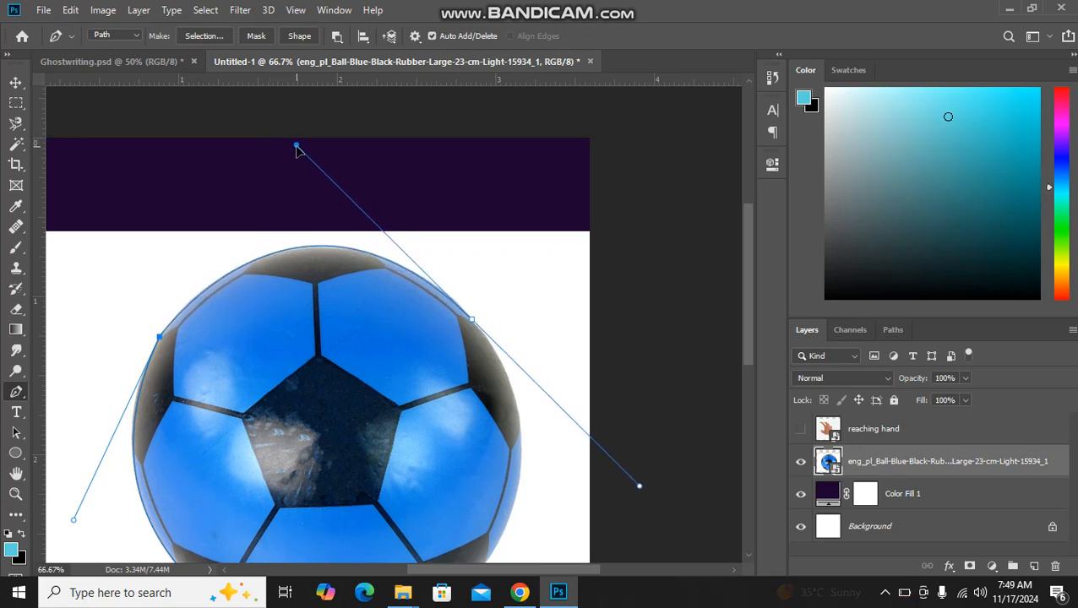
Try continuing the path with two closely spaced anchors down the ball's right edge, and undo them
drag(750, 297, 751, 330)
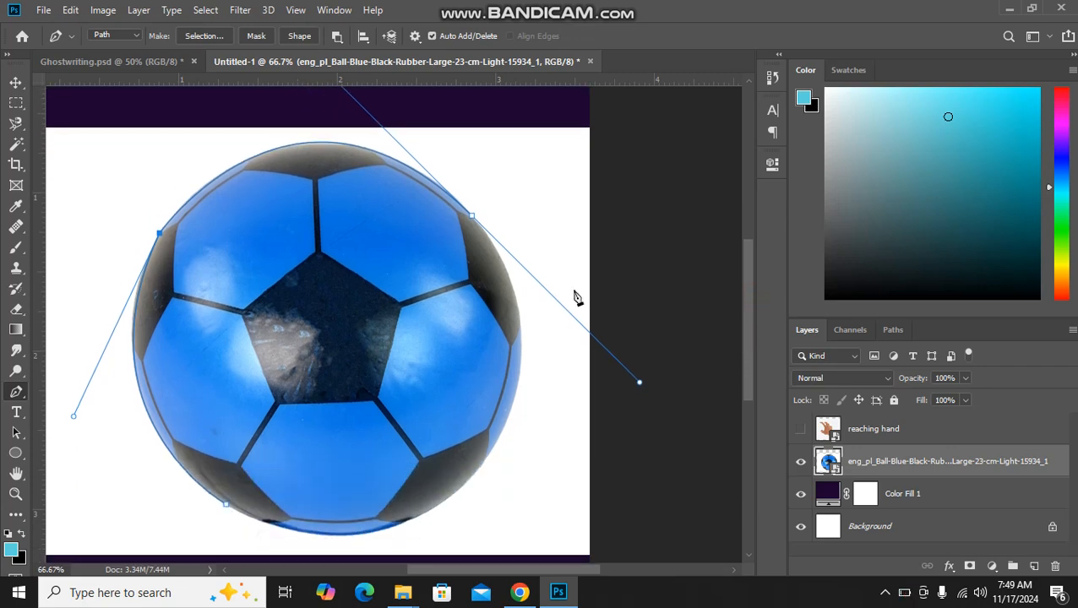
click(504, 270)
click(514, 297)
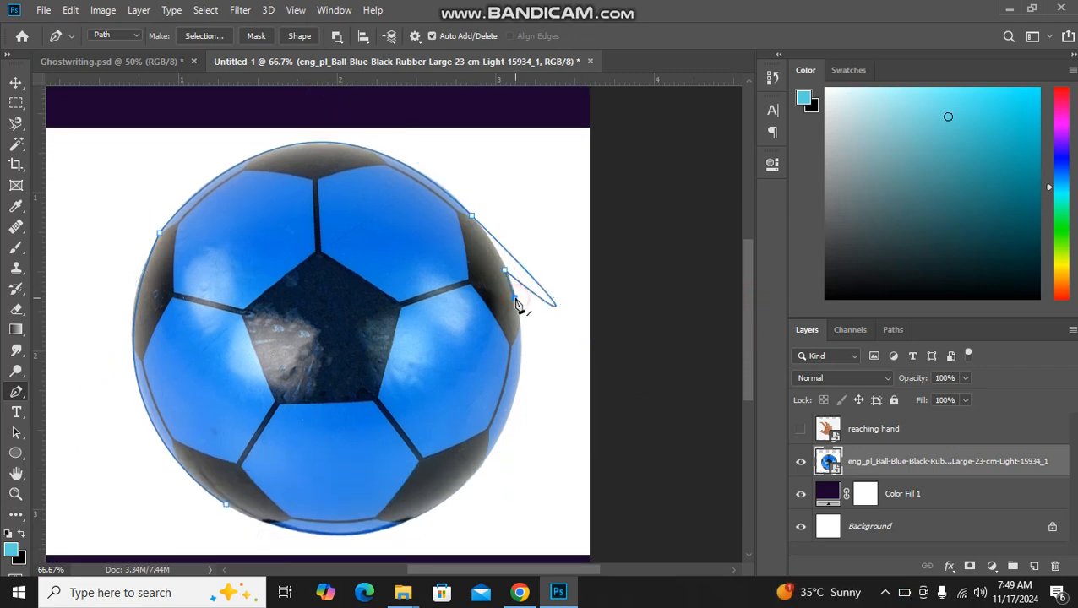
key(ctrl+z)
key(ctrl+z)
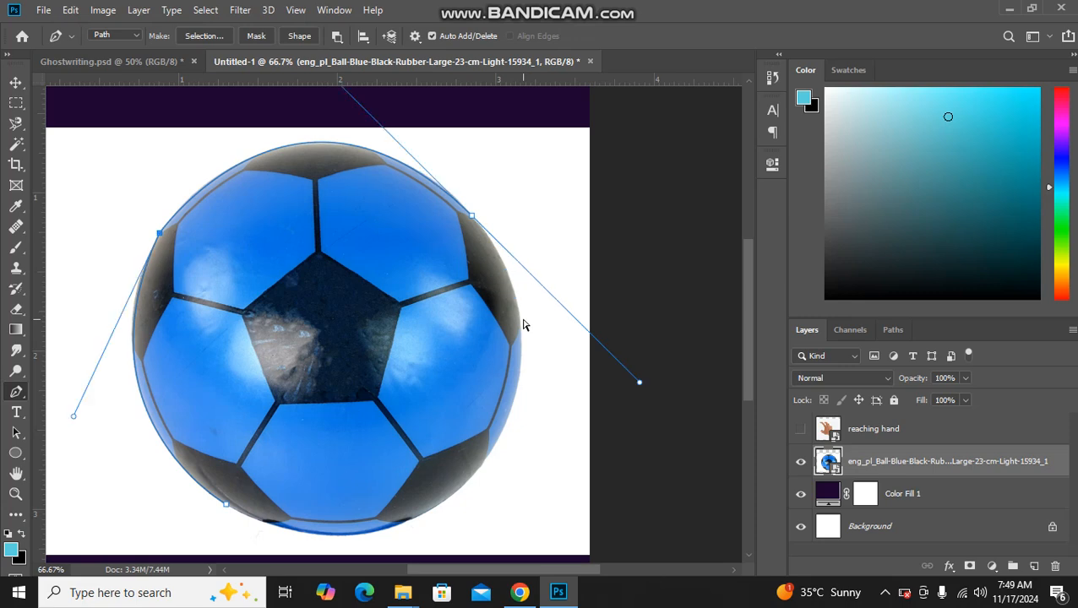
Remove the upper-right anchor's outgoing handle and add a curved anchor on the lower-right edge, following the ball's right outline
click(472, 217)
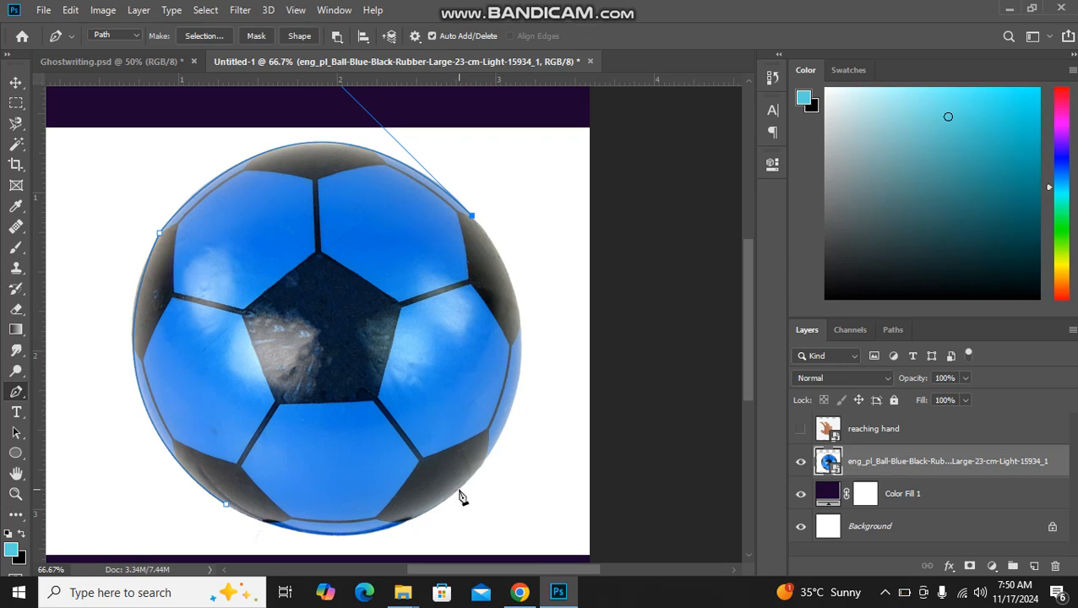
drag(456, 495, 332, 292)
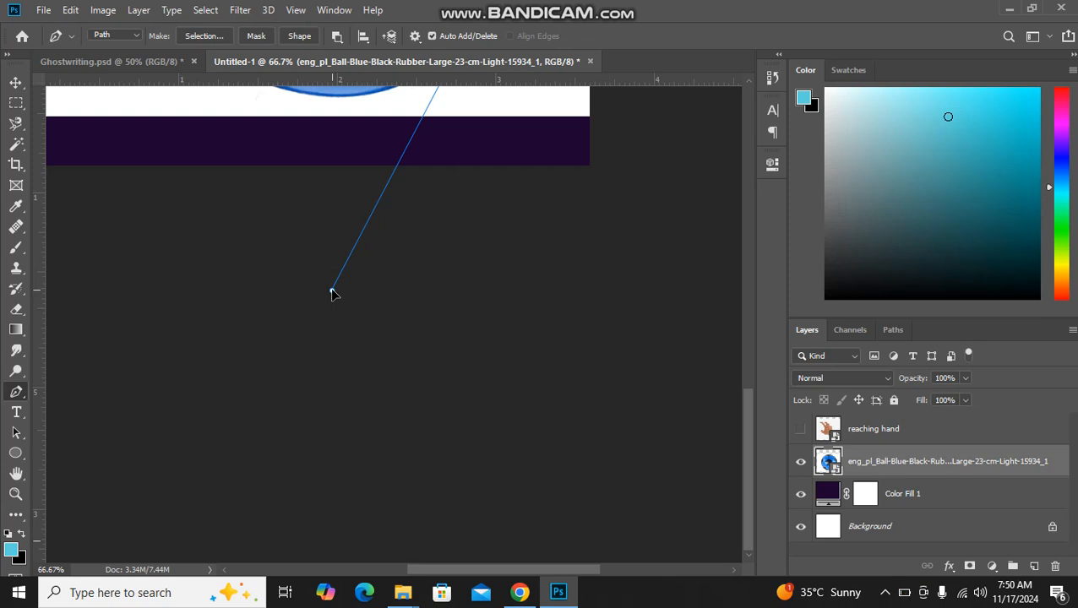
key(ctrl+z)
drag(754, 416, 746, 284)
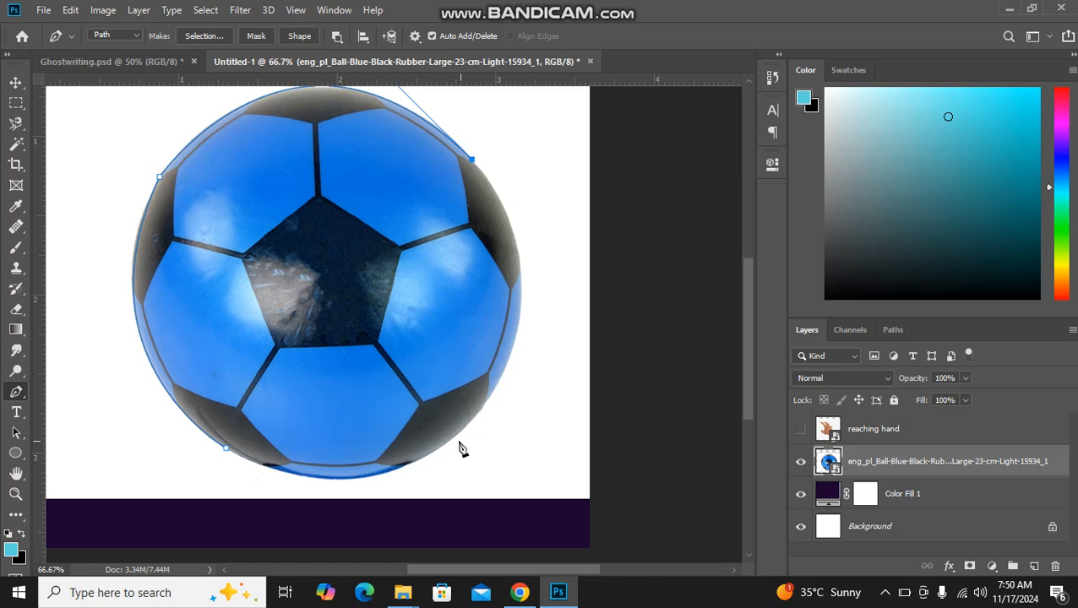
drag(445, 443, 291, 524)
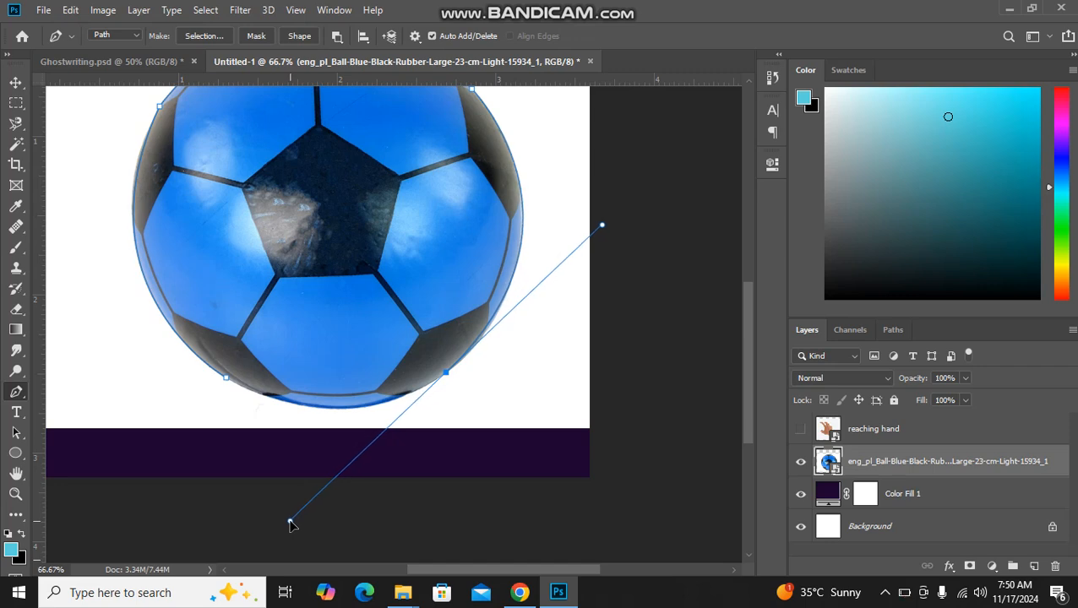
drag(289, 521, 295, 440)
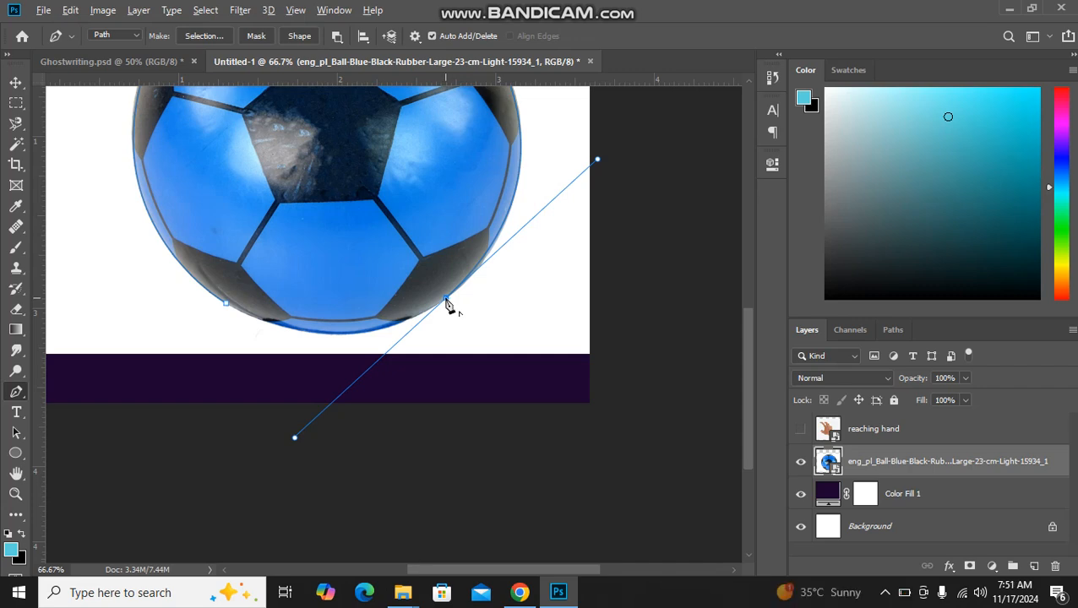
Remove the lower-right anchor's outgoing handle and close the path at its starting anchor with a curve along the ball's bottom edge
alt+click(447, 301)
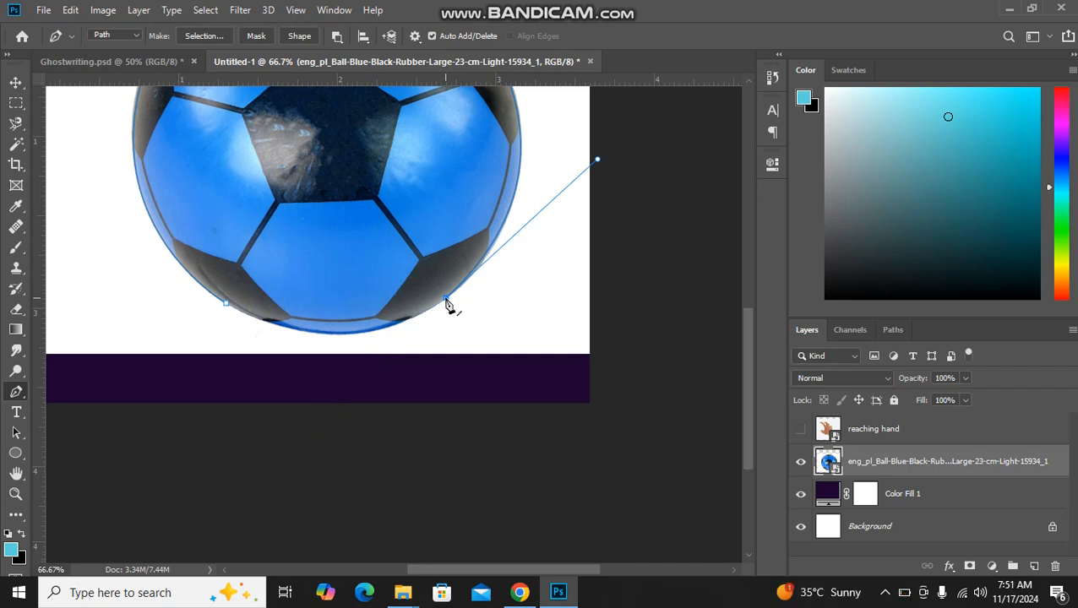
key(ctrl+minus)
key(ctrl+minus)
key(ctrl+plus)
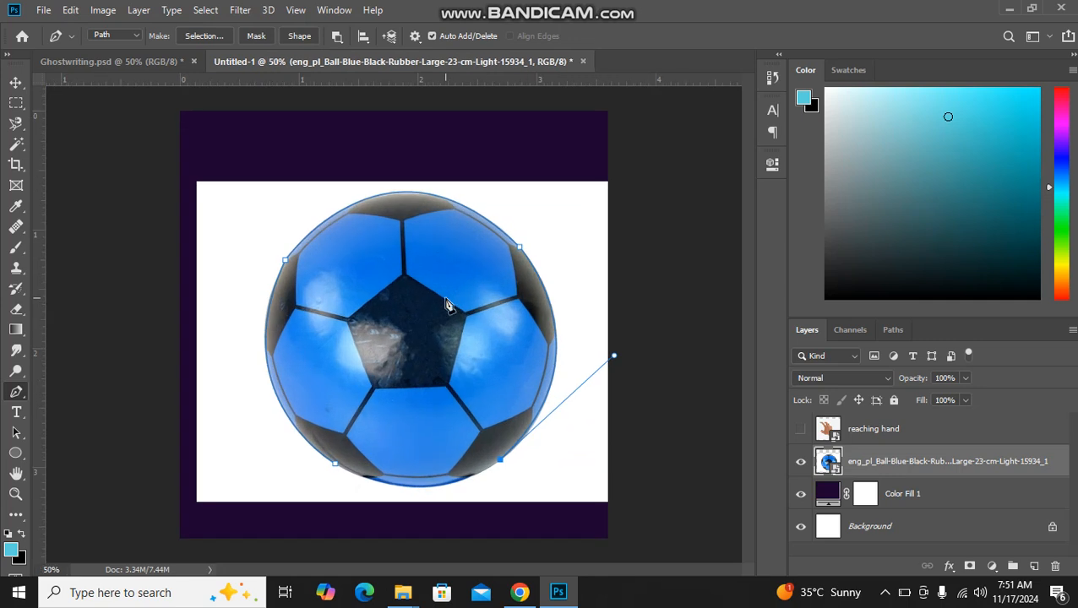
click(336, 466)
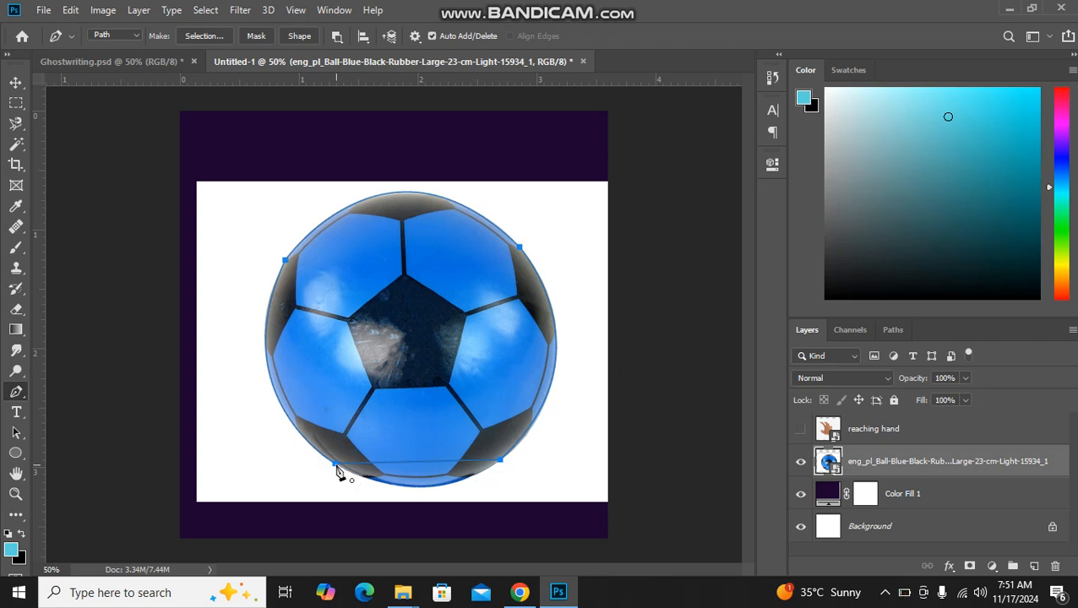
drag(336, 466, 245, 414)
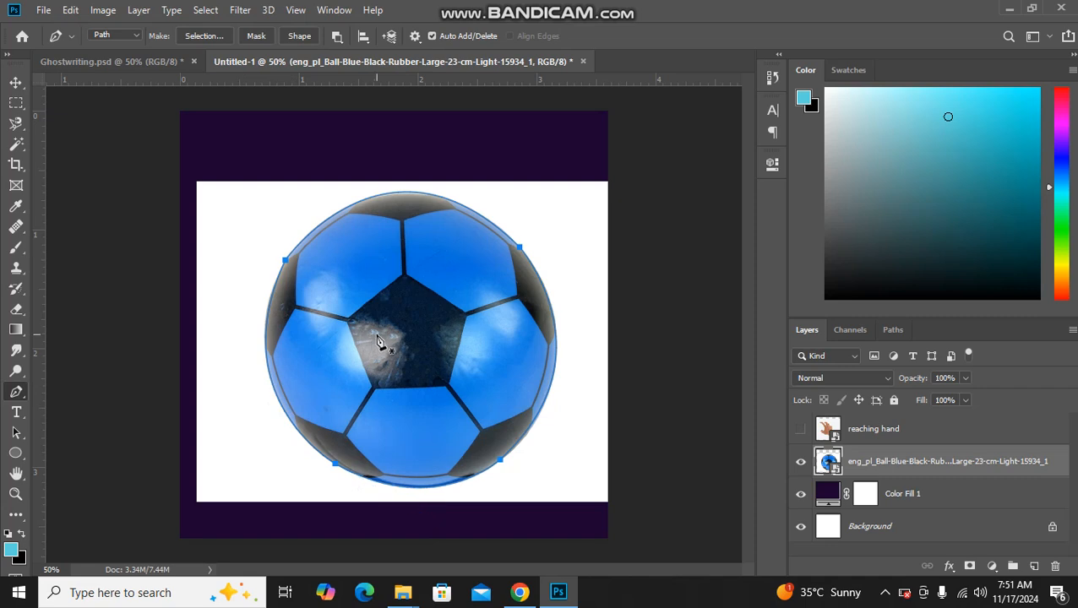